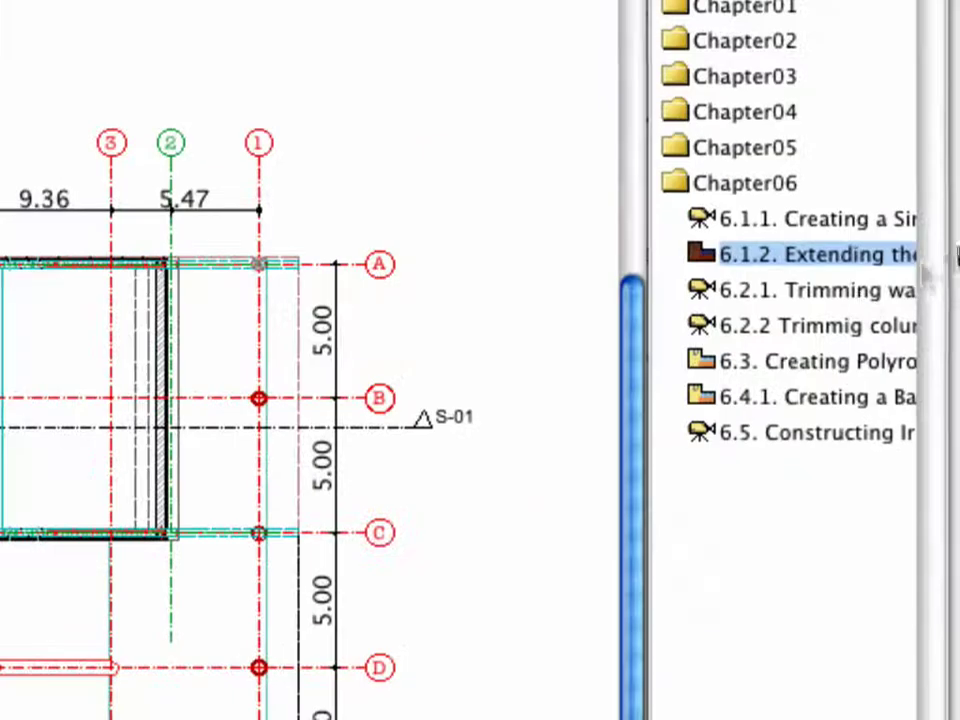
Open the '6.2.1. Trimming walls' saved view from the Navigator.
double_click(862, 292)
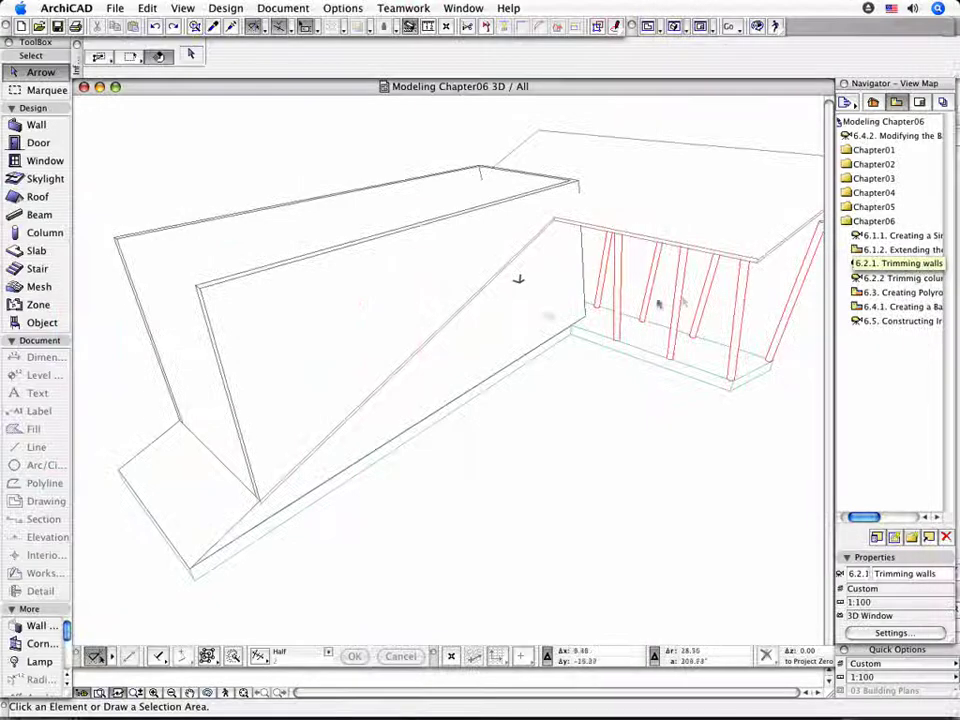
Switch the selected sloped roof to the Vertical Roof Edge option in its settings.
left_click(232, 464)
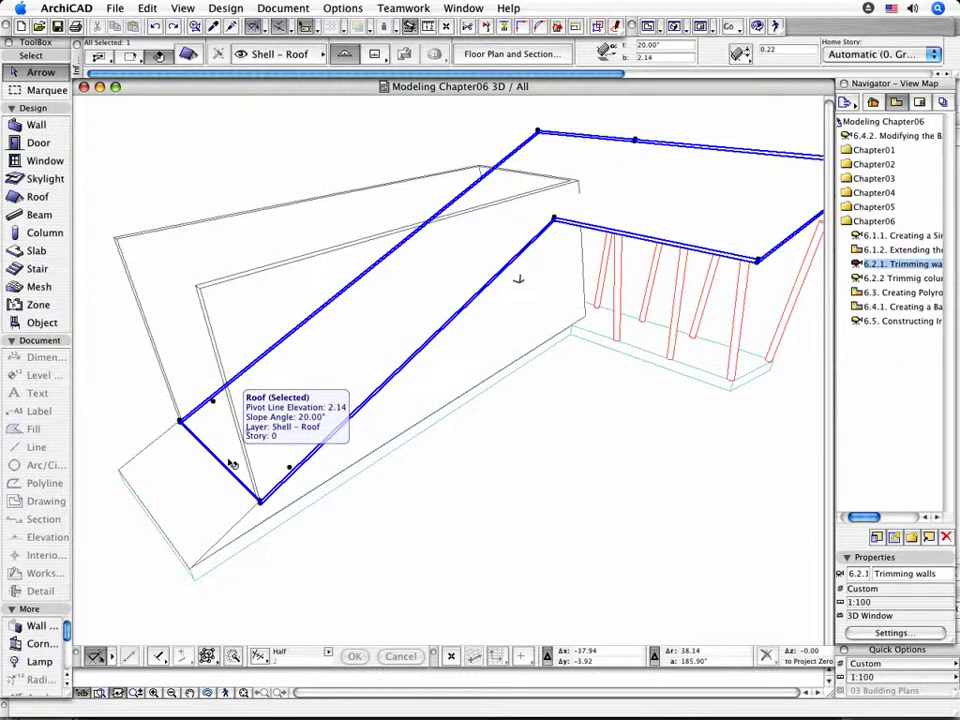
left_click(192, 56)
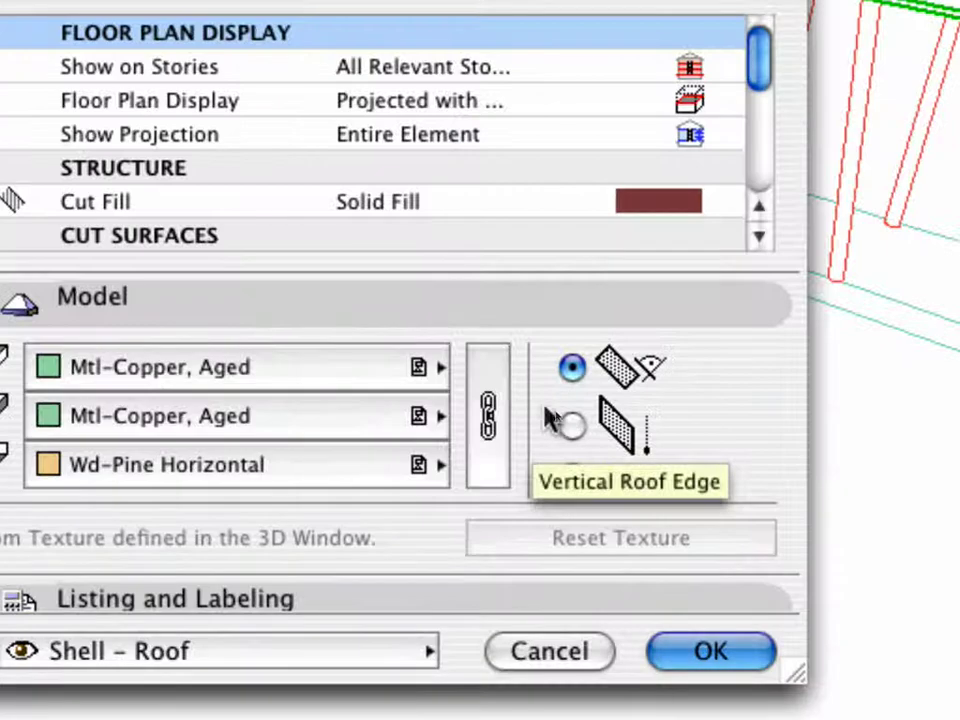
left_click(564, 424)
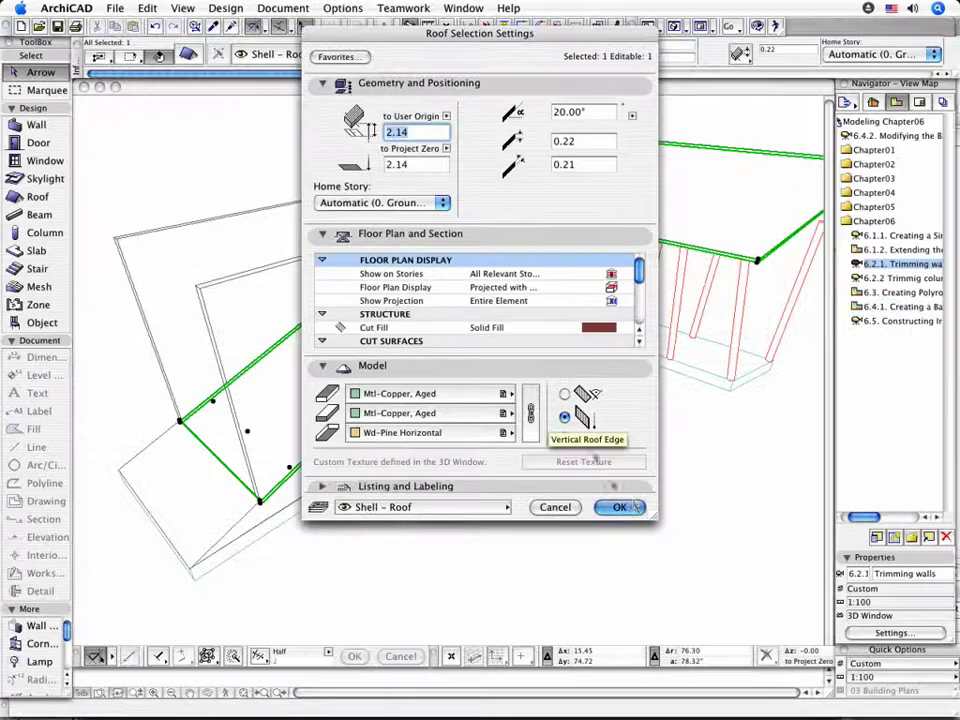
left_click(630, 507)
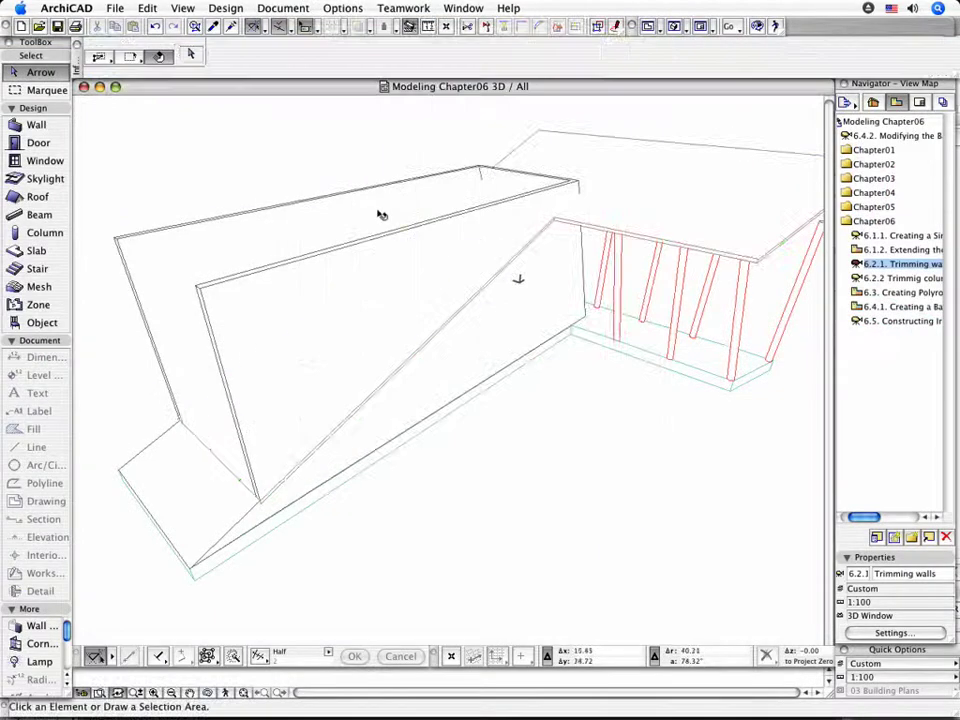
Select the two terrace walls and the short end wall.
left_click(380, 215)
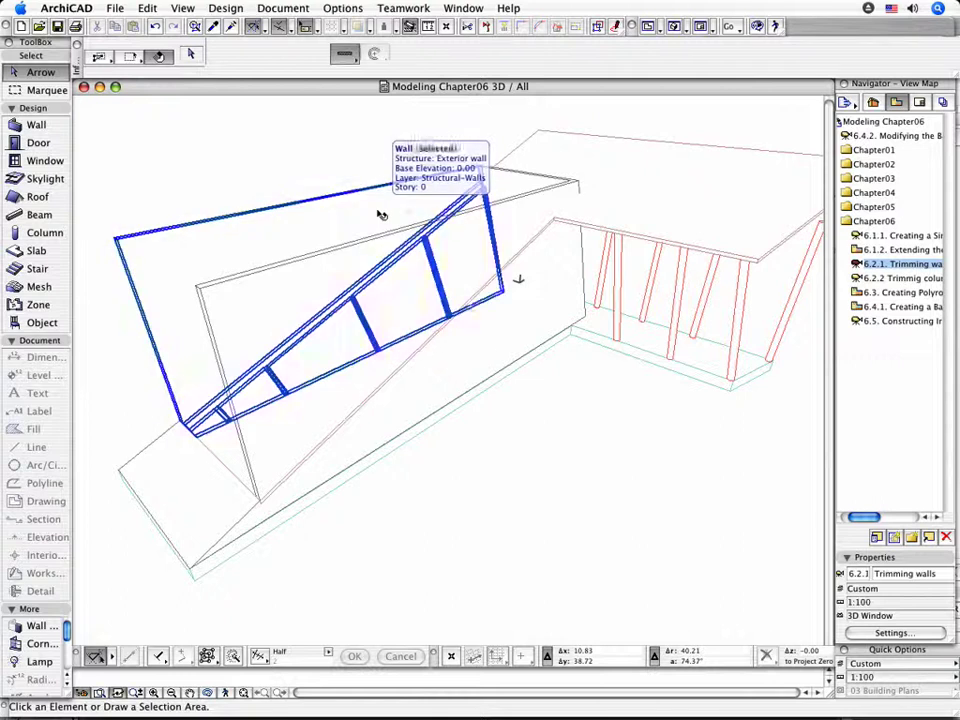
left_click(380, 215)
left_click(540, 188, "shift")
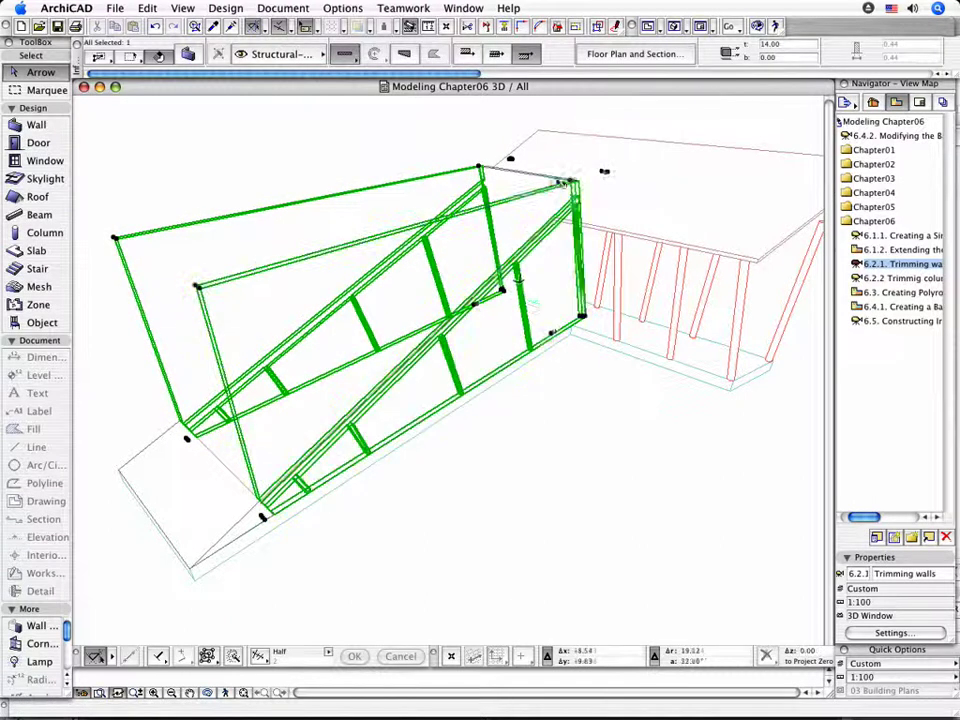
left_click(555, 183, "shift")
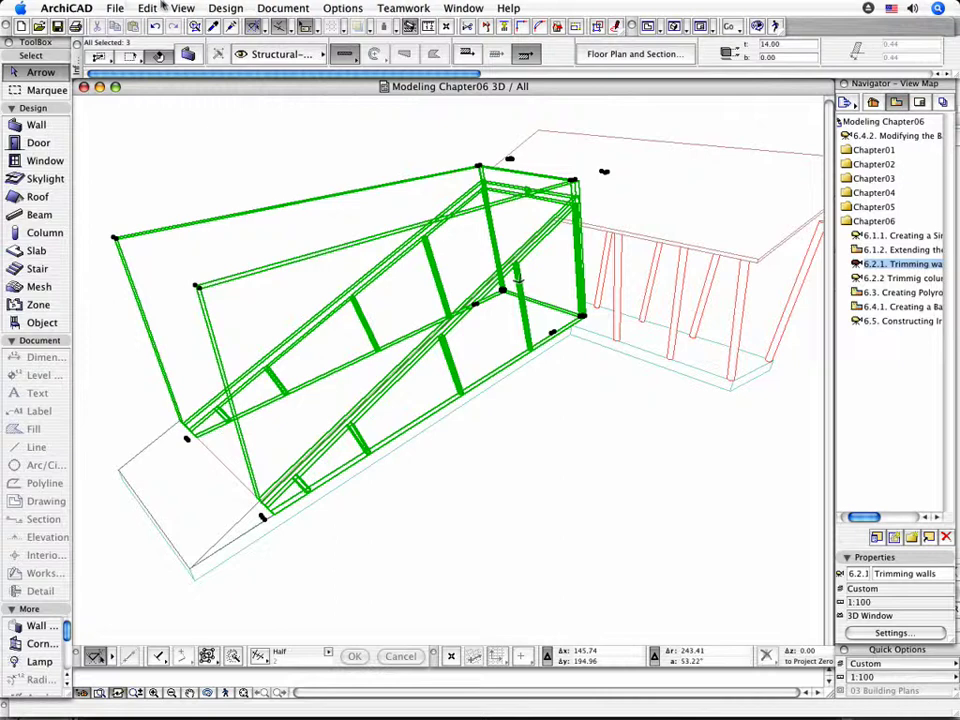
Trim the selected walls' tops to the roof with Trim Top, then deselect them.
left_click(225, 8)
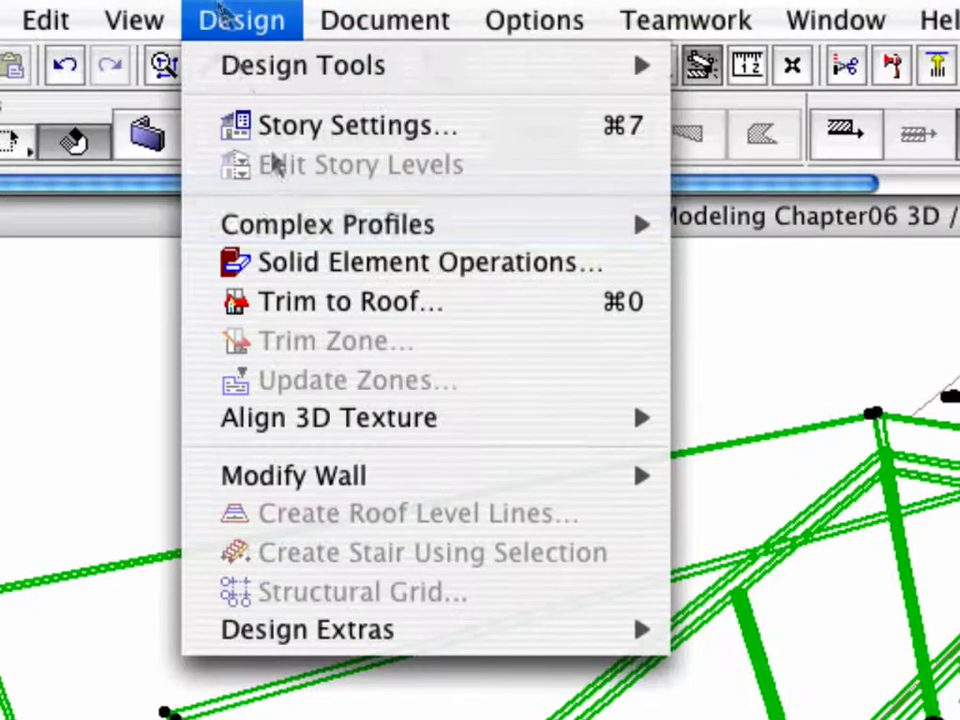
left_click(370, 305)
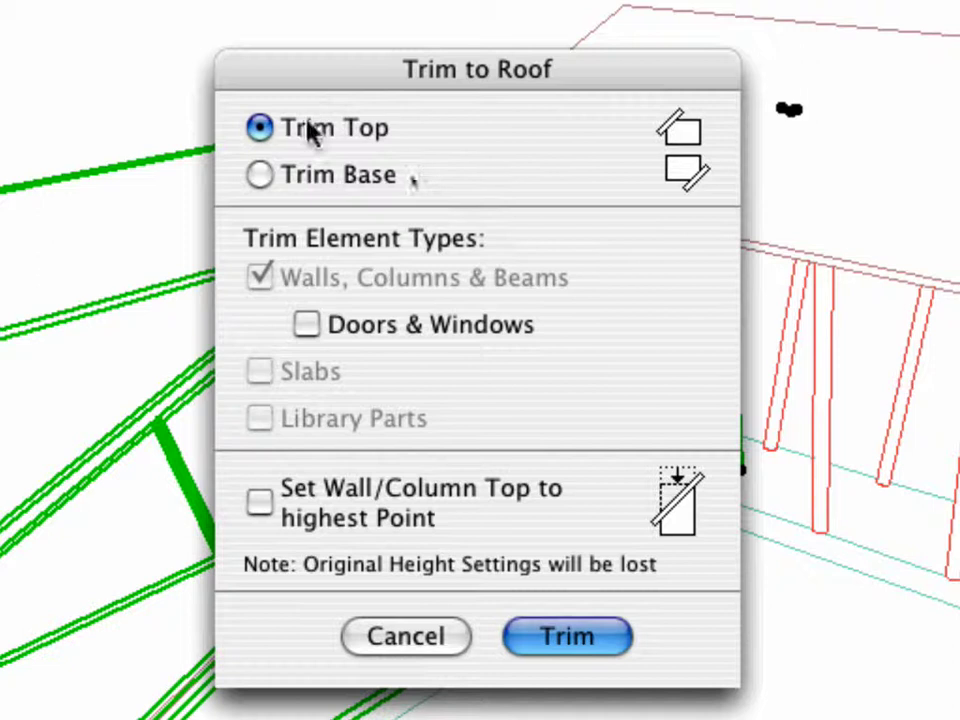
left_click(598, 638)
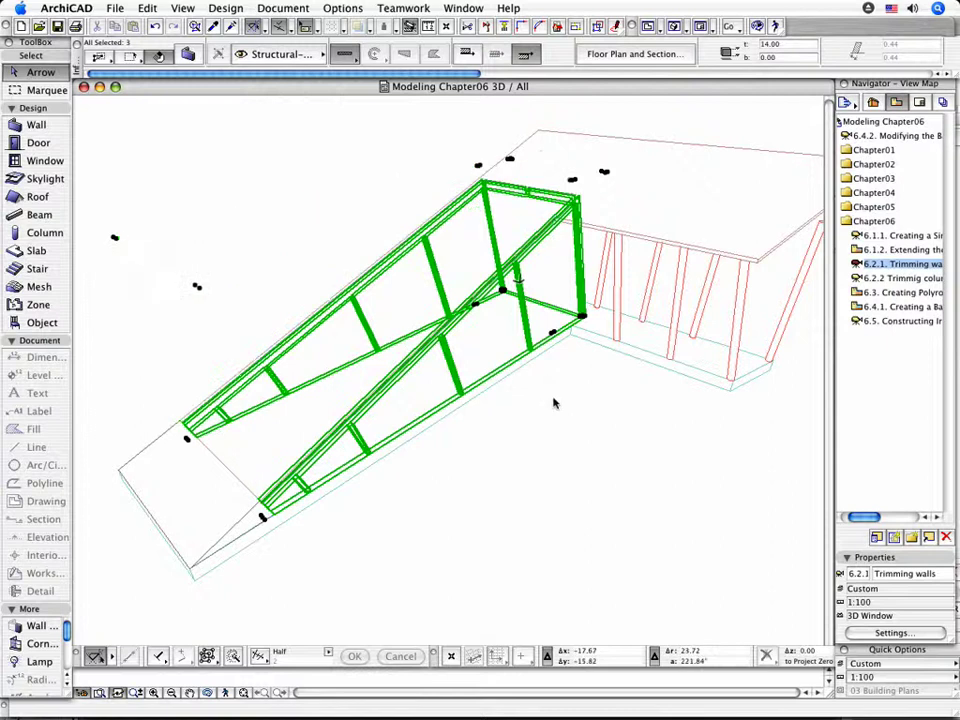
key("Escape")
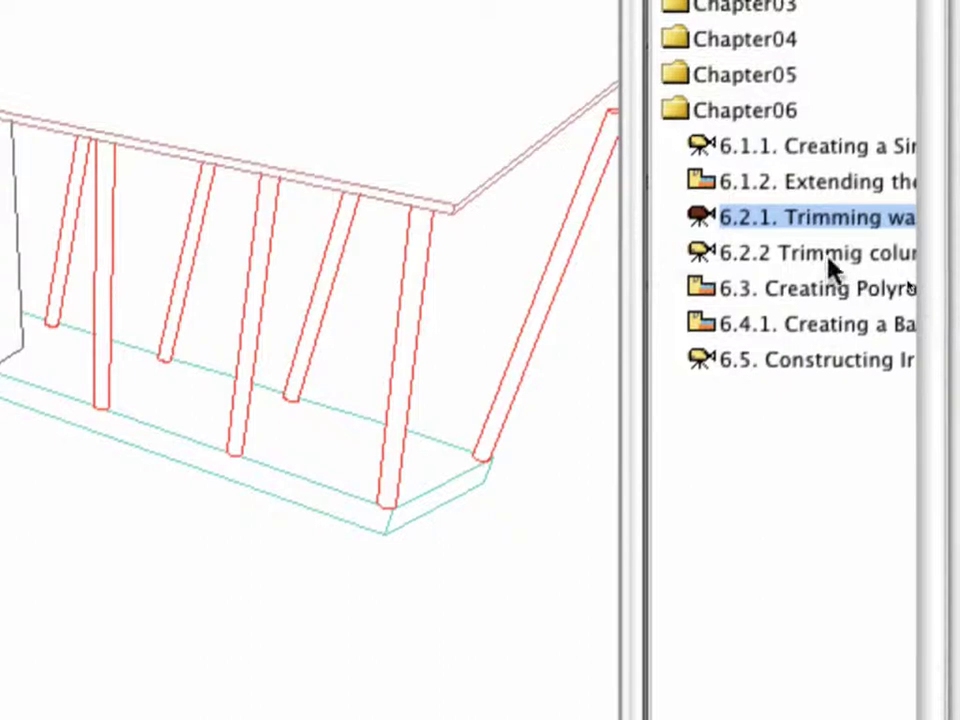
Open the '6.2.2 Trimming columns' view and select the nine slanted columns.
left_click(907, 284)
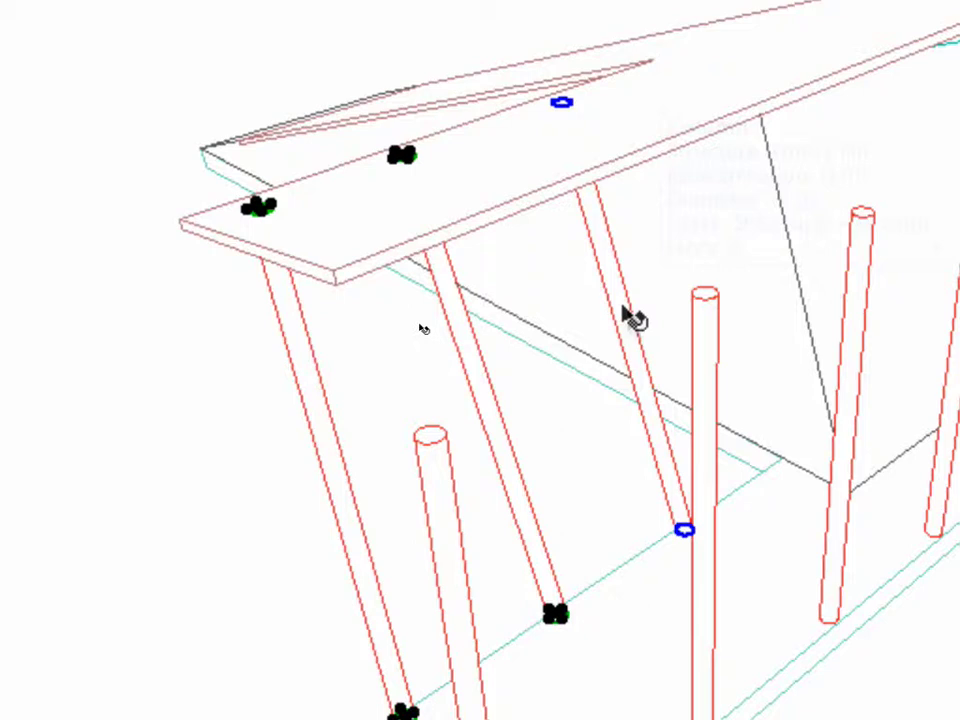
left_click(607, 316, "shift")
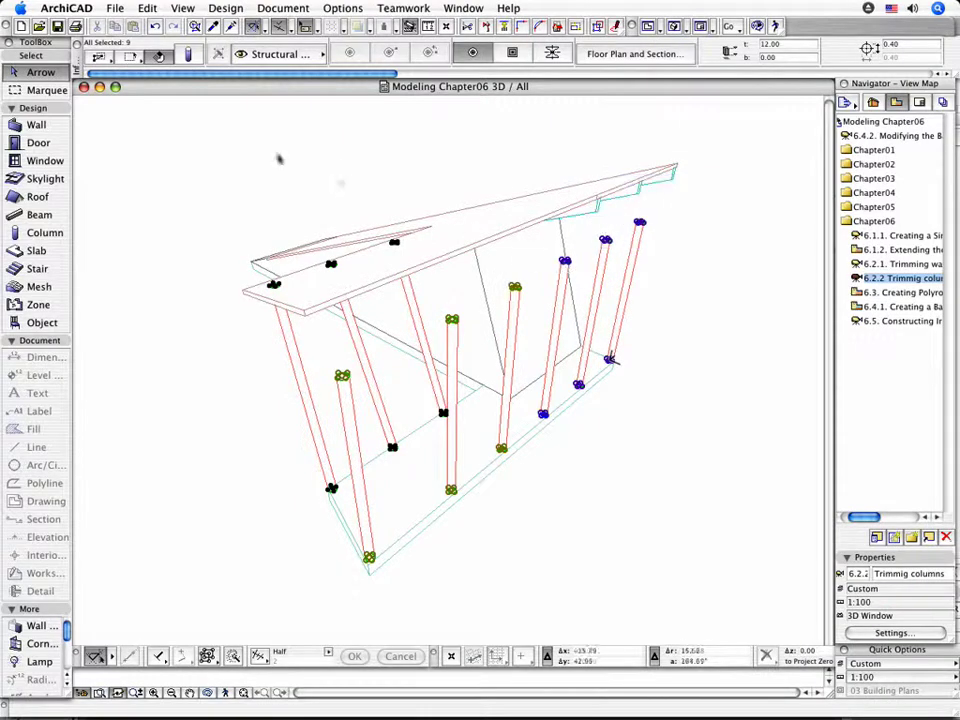
Set the selected columns' height to 18.00 in Column Settings.
left_click(189, 56)
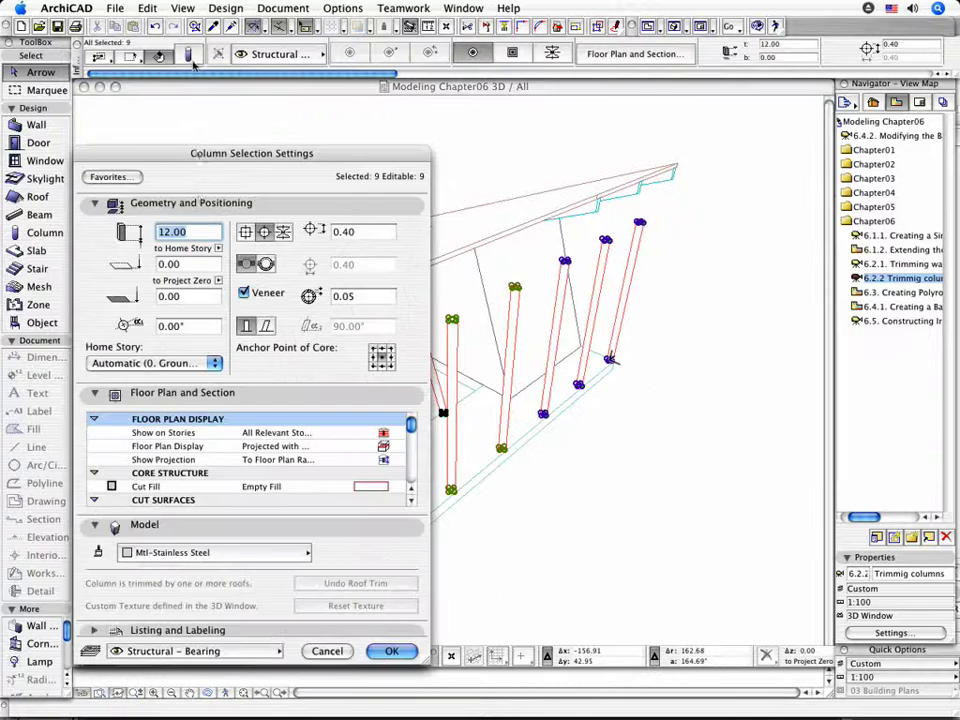
type("18")
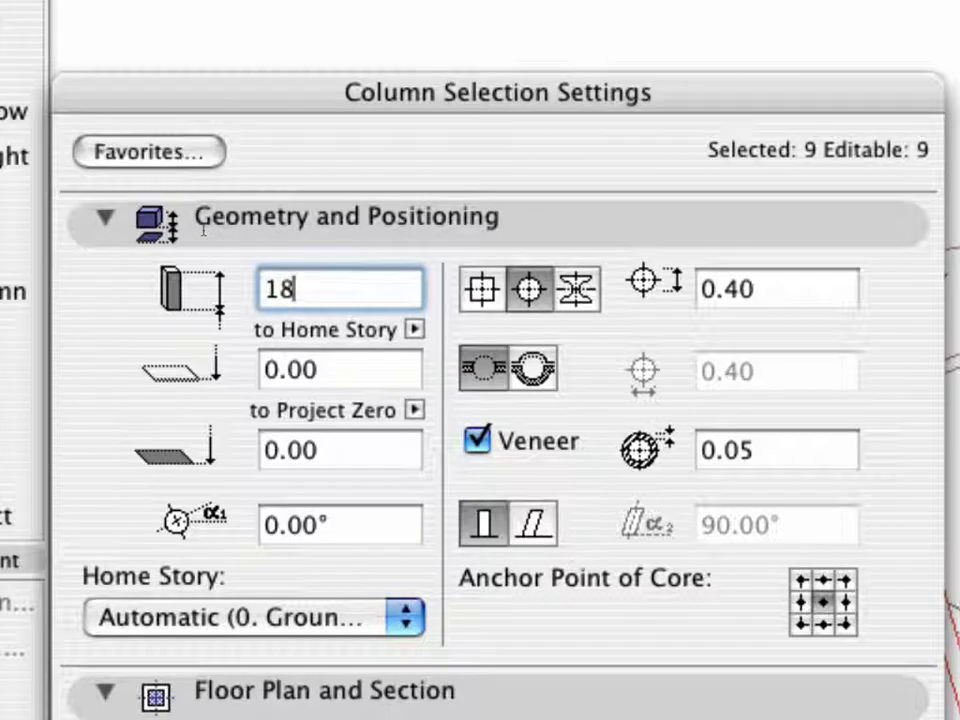
type(".00")
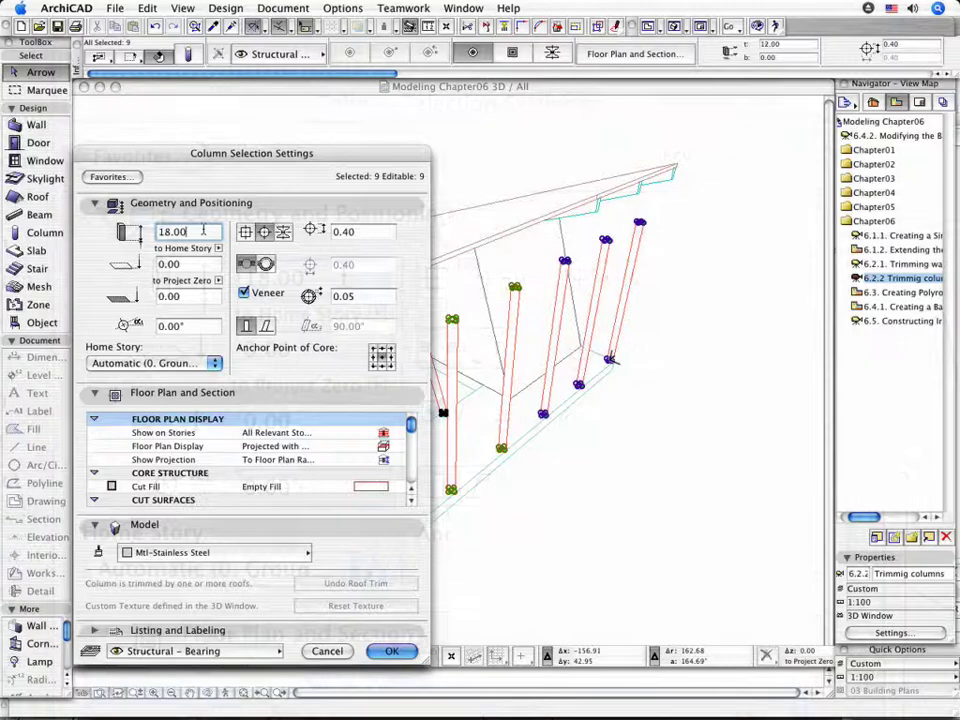
key("Return")
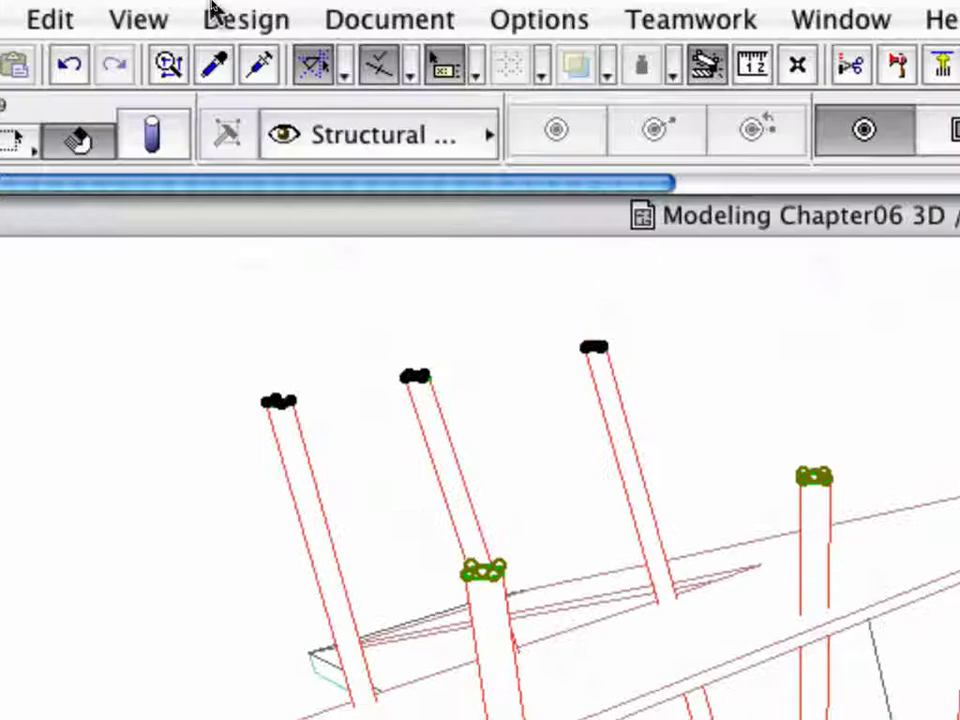
Trim the nine column tops to the roof's highest point with Trim Top, then deselect.
left_click(224, 9)
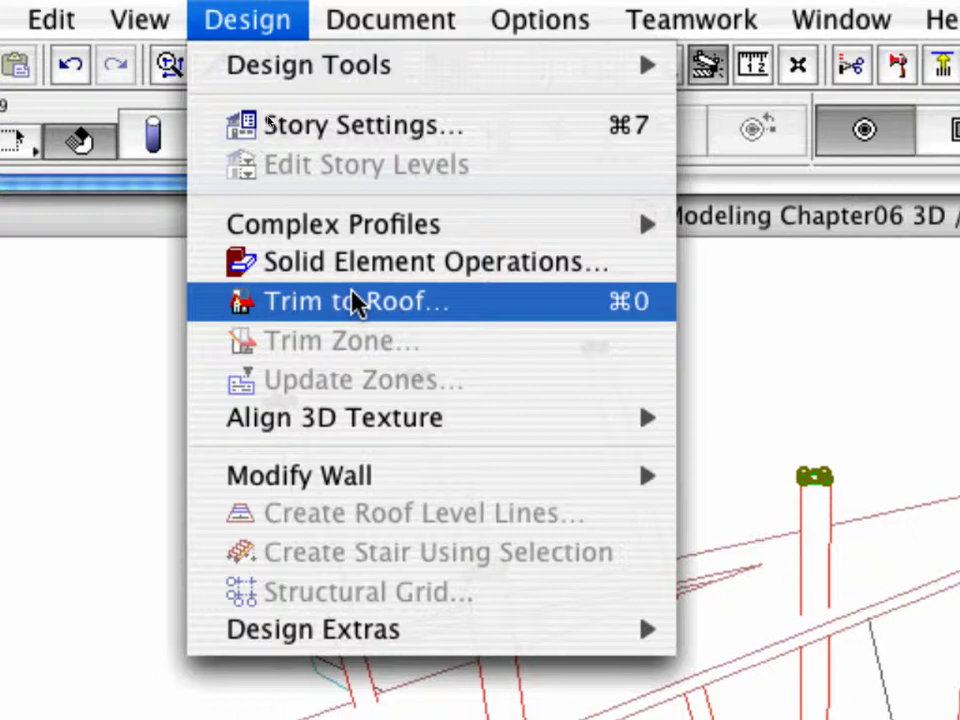
left_click(354, 298)
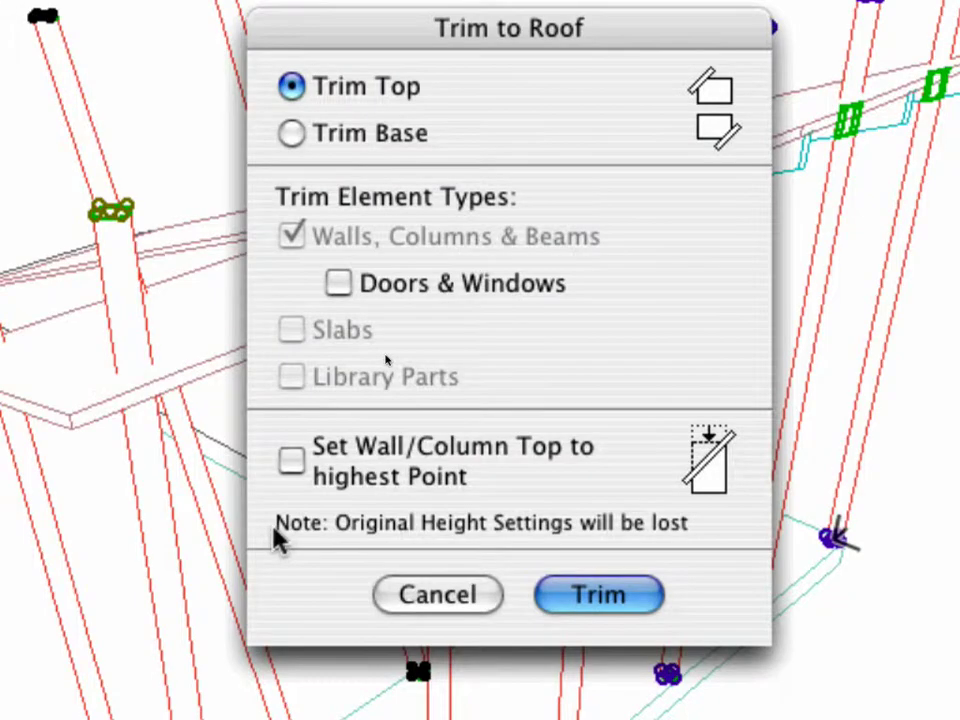
left_click(293, 460)
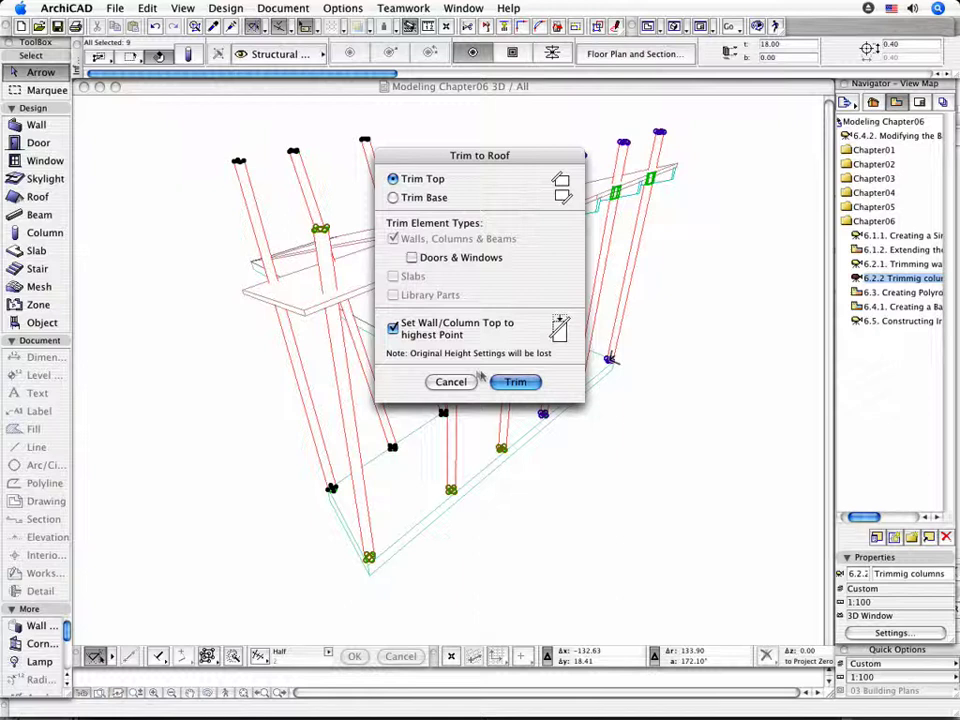
left_click(515, 382)
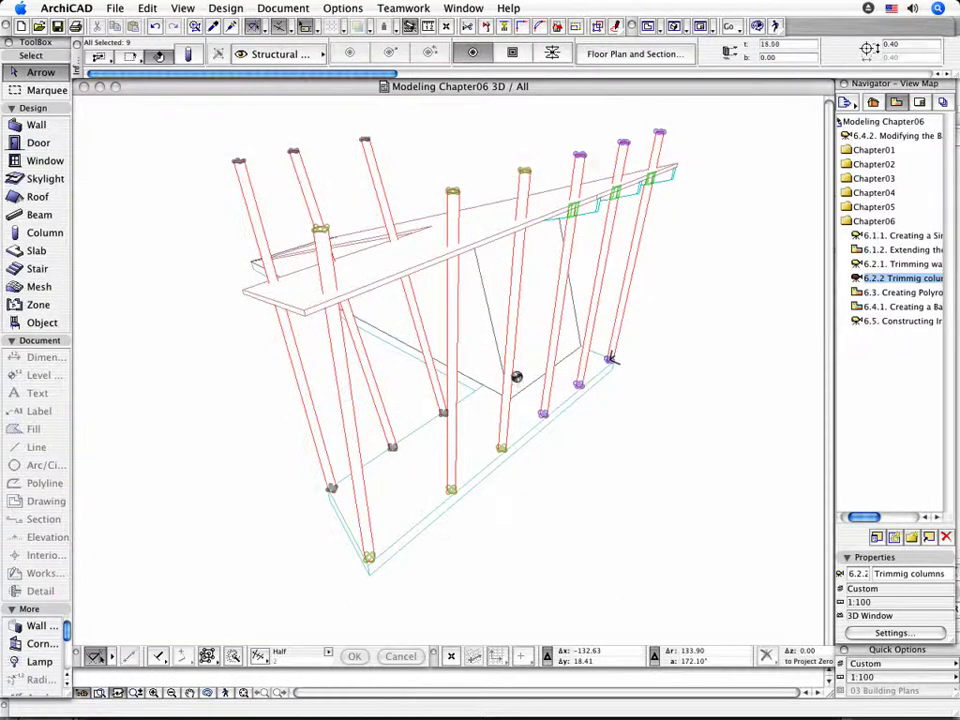
left_click(637, 424)
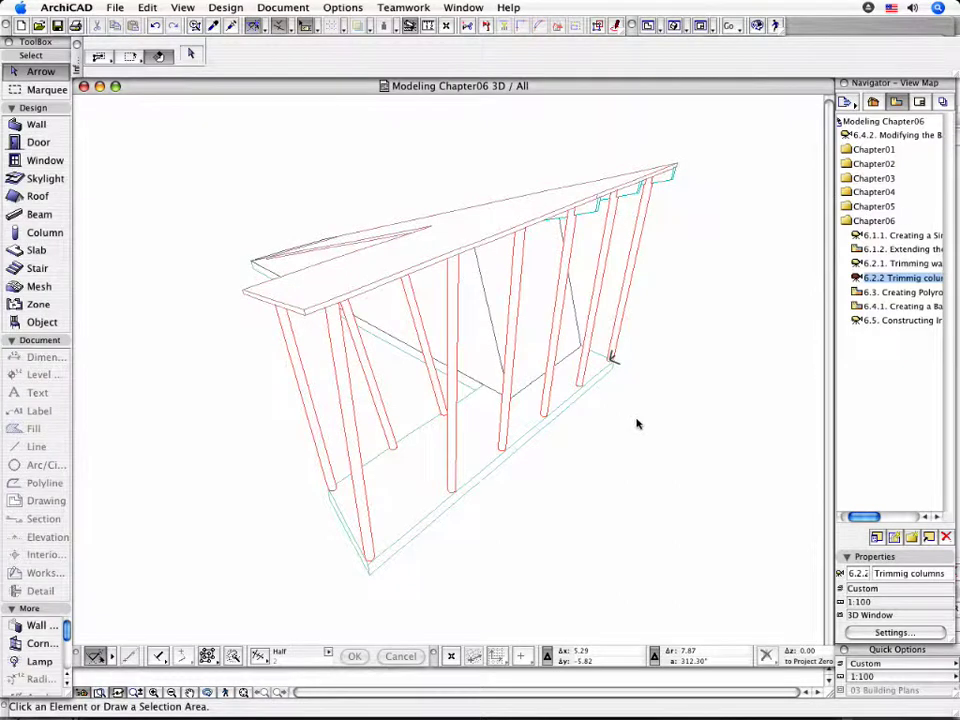
Switch to the Ground Floor plan and zoom in on the terrace between gridlines C and F.
key("F2")
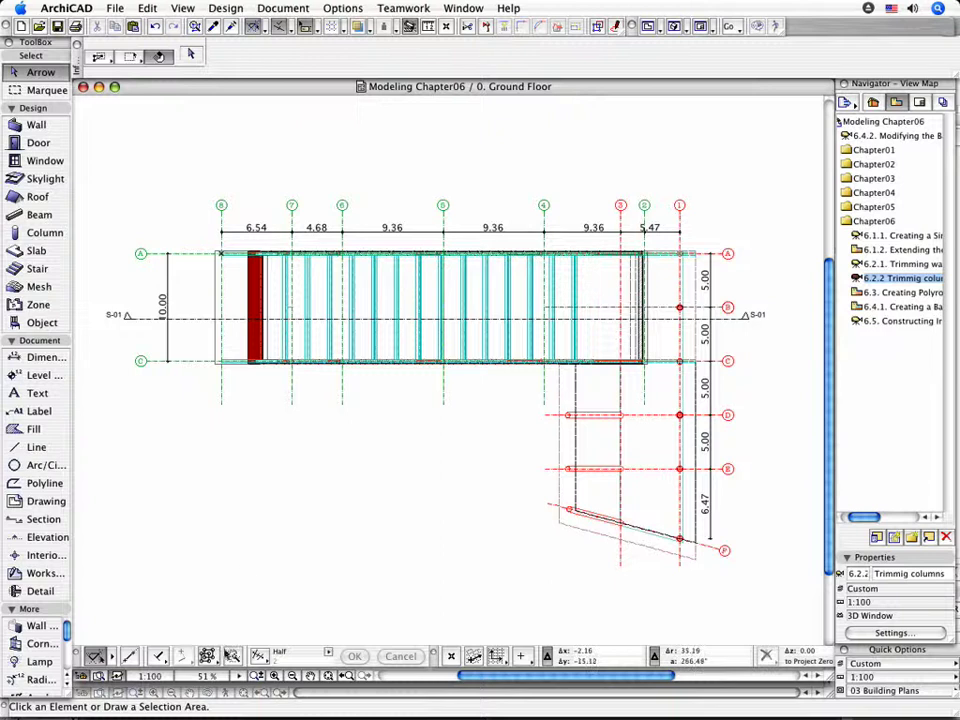
key("ctrl+apostrophe")
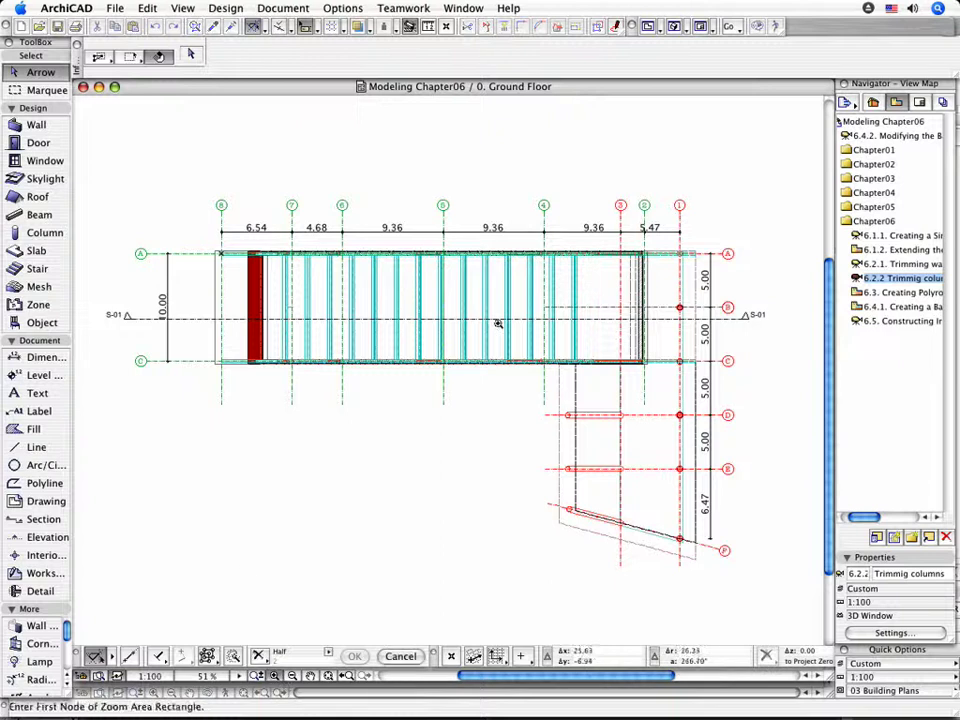
left_click(497, 320)
left_click(752, 584)
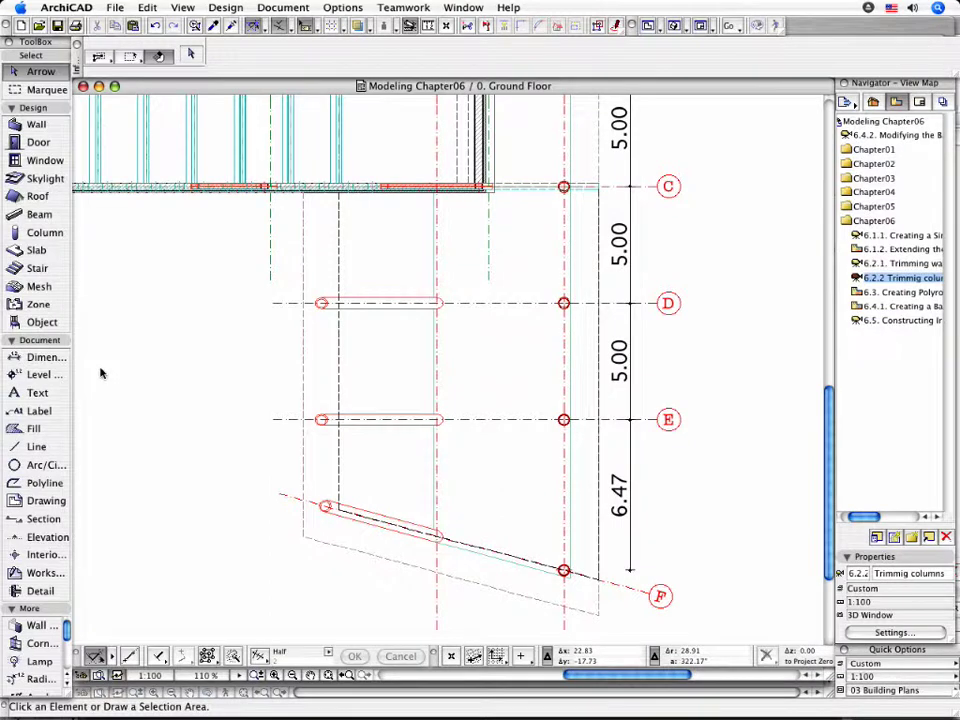
Draw section line S-02 across the terrace between gridlines D and E, then right-click its marker.
left_click(40, 519)
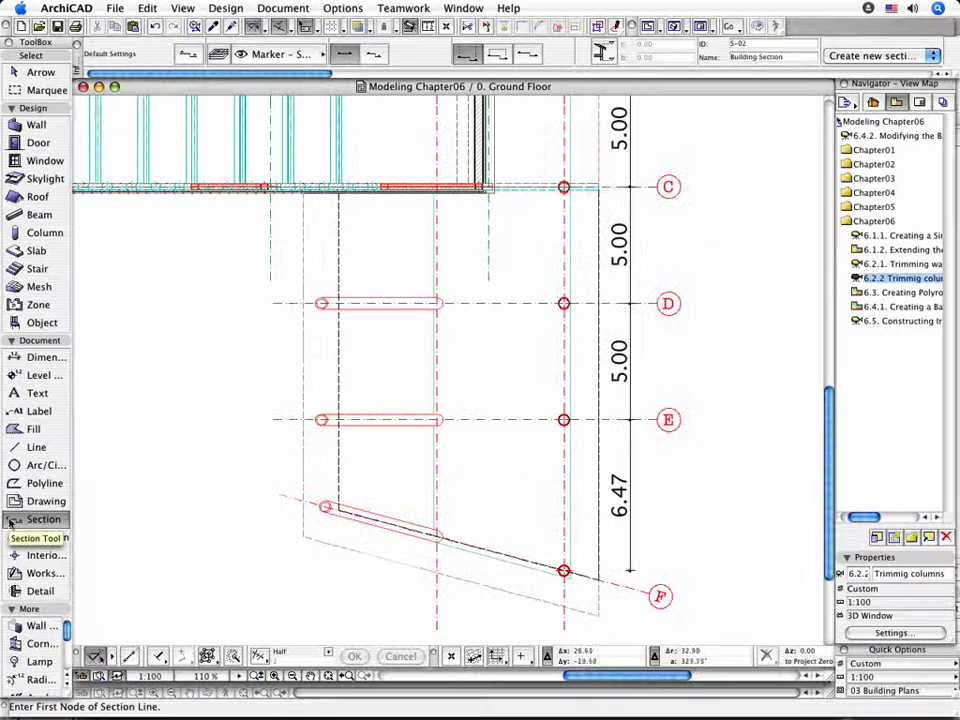
left_click(247, 371)
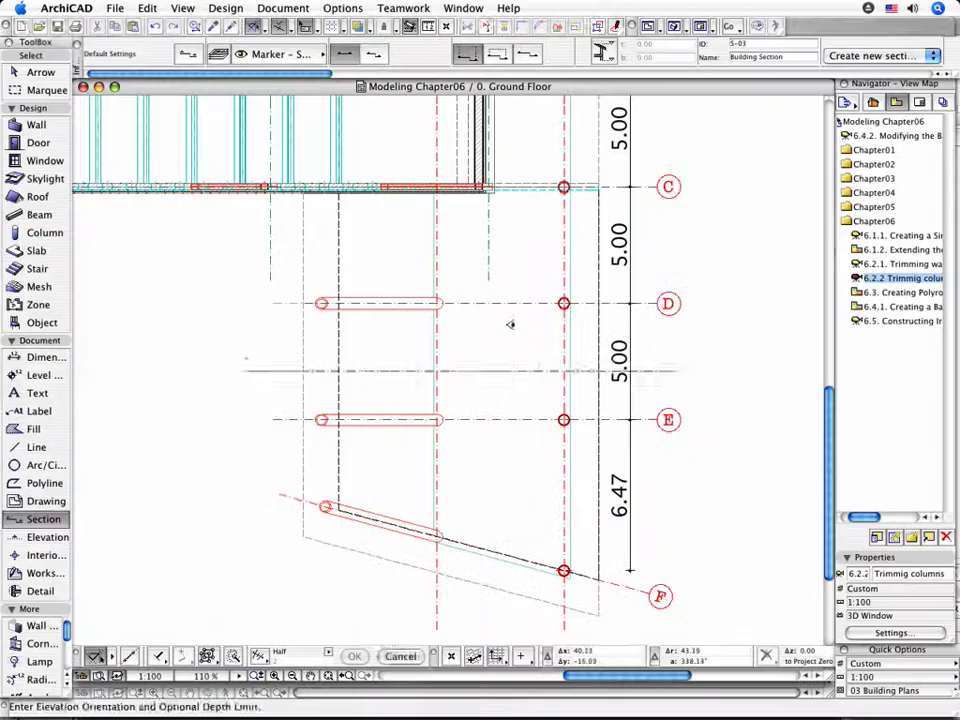
left_click(508, 324)
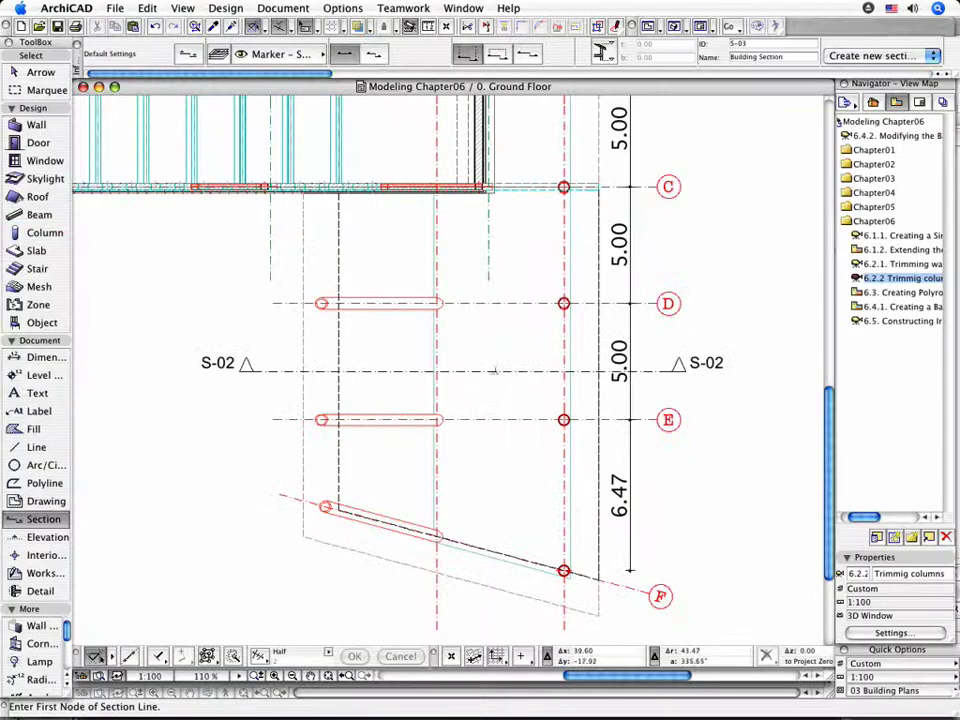
left_click(496, 369)
right_click(494, 371)
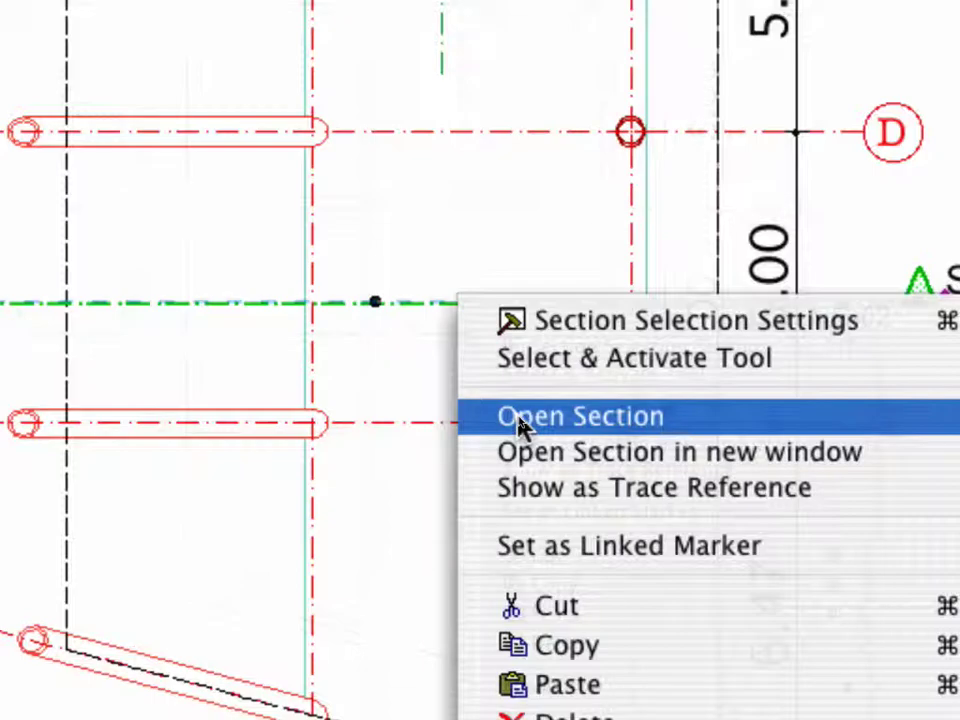
Open section S-02 and place level markers at +11.83 on the roof and ±0.00 at ground.
left_click(519, 418)
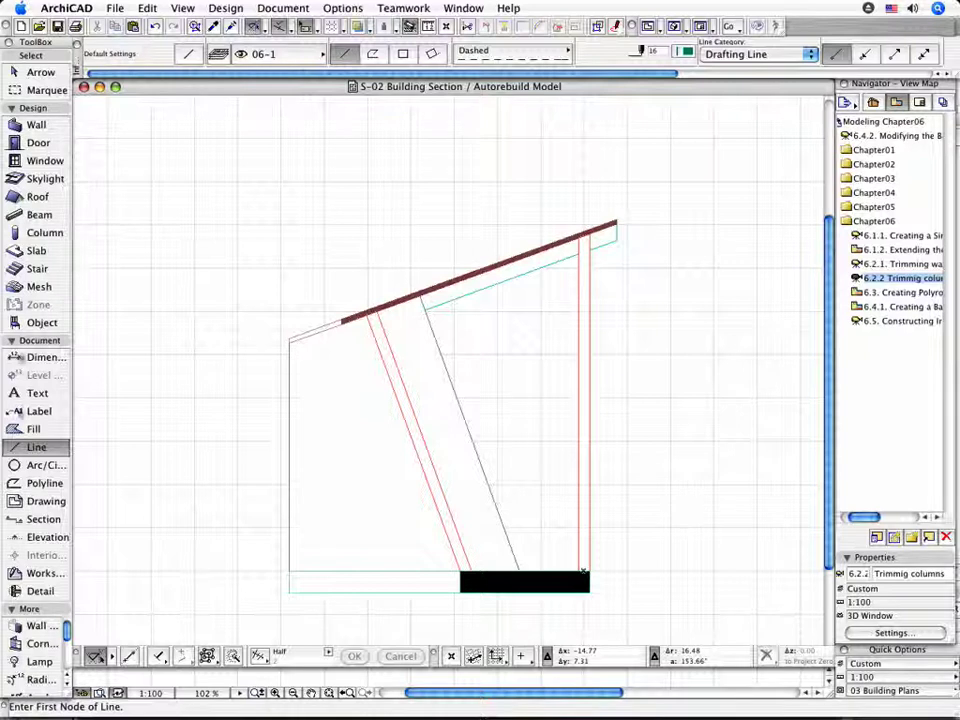
left_click(20, 357)
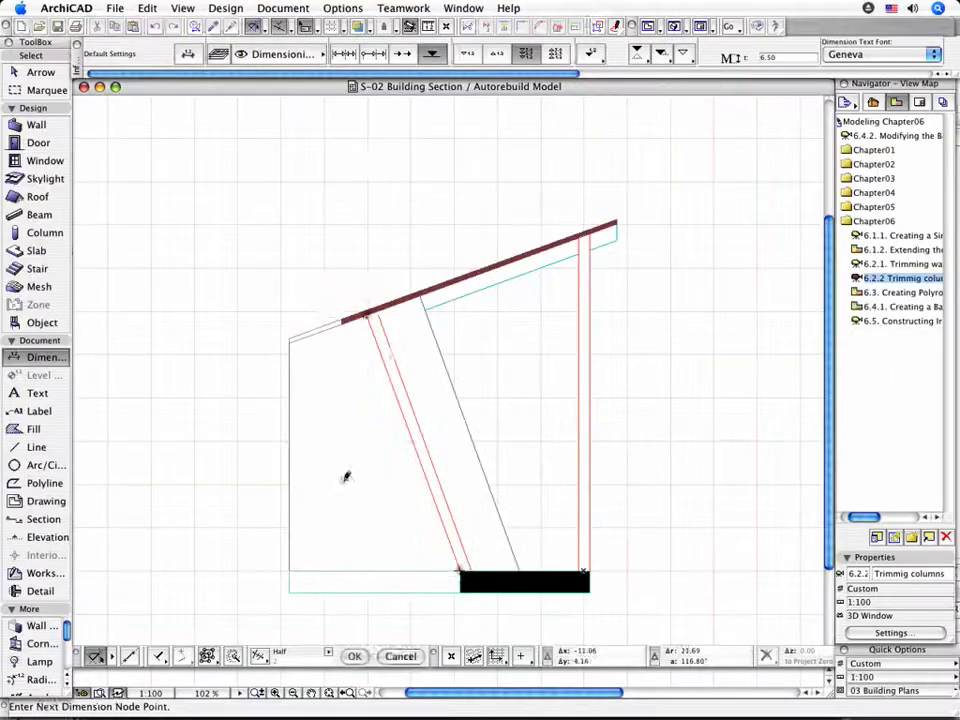
left_click(345, 476)
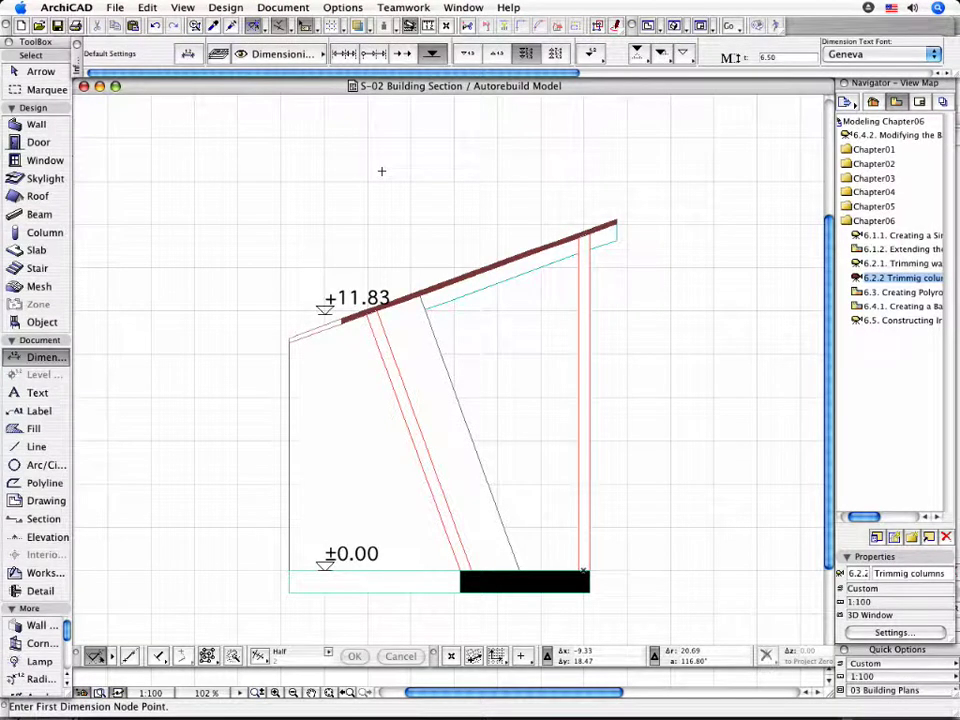
Back on the plan, create roof level lines on the roof's bottom at height 11.83.
key("ctrl+w")
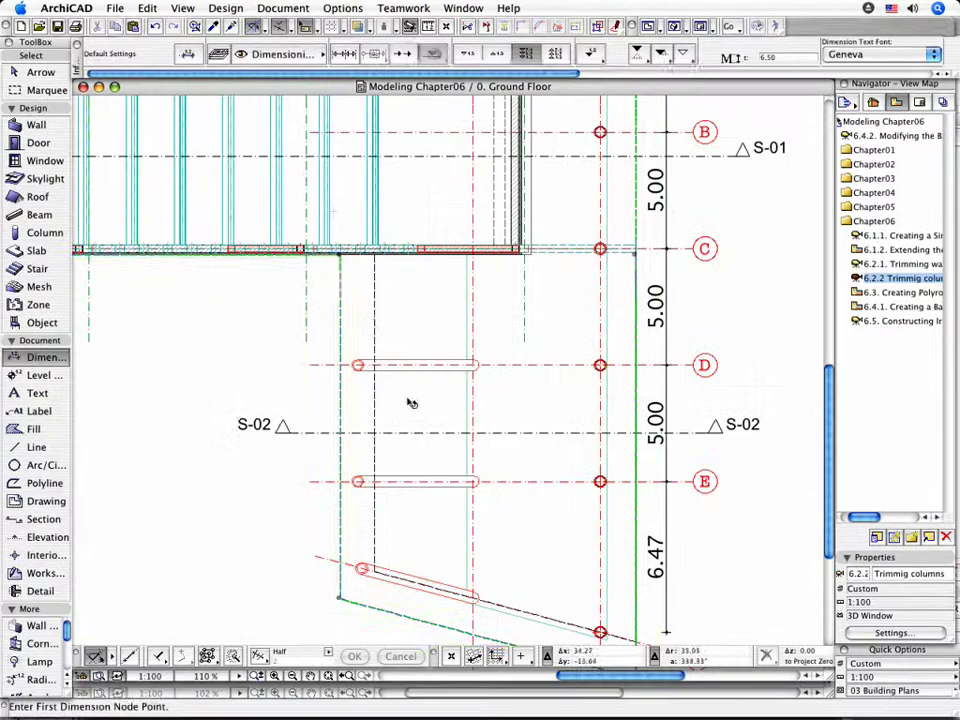
left_click(213, 10)
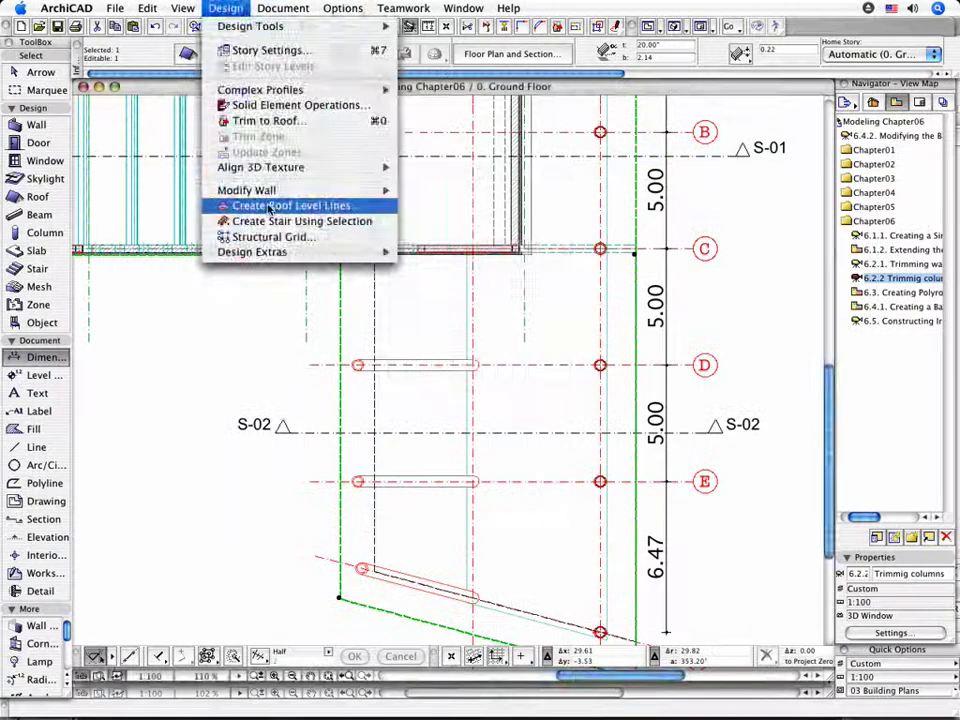
left_click(268, 206)
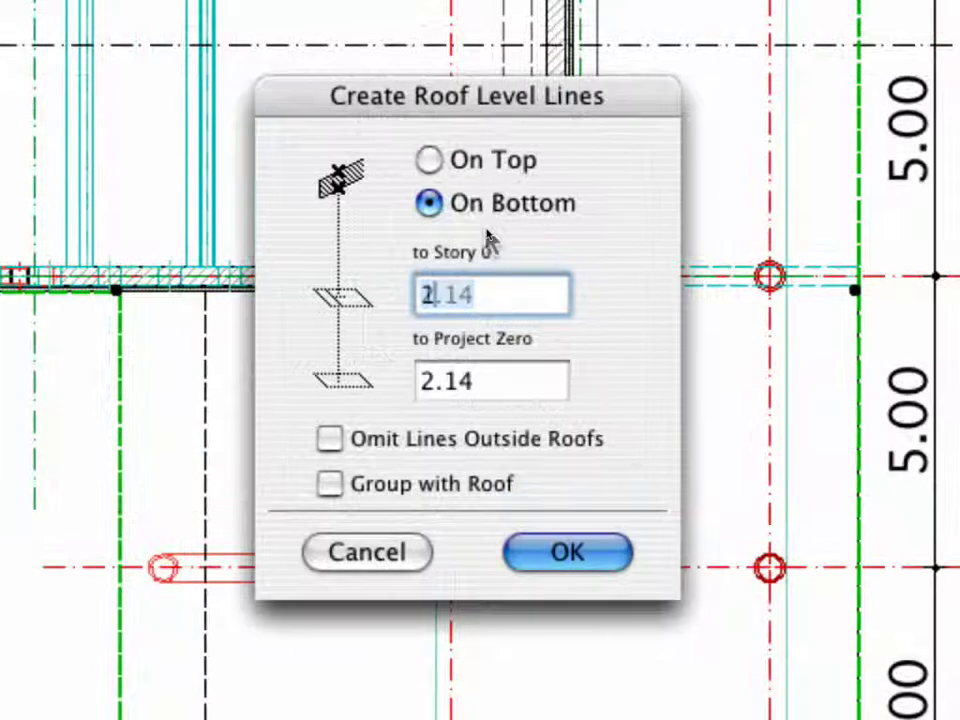
type("11")
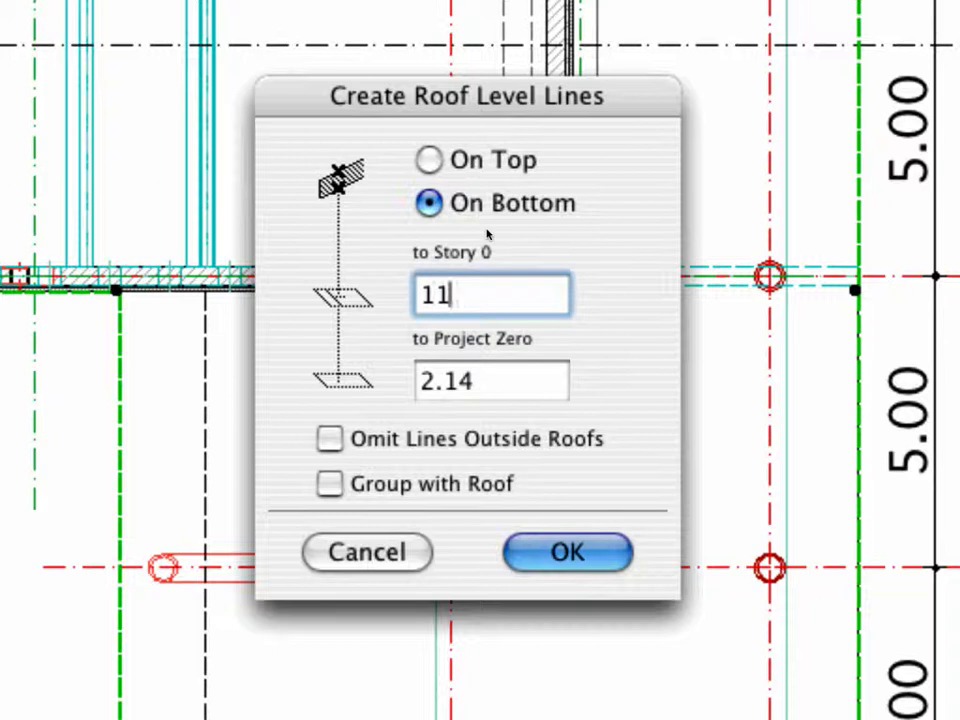
type(".83")
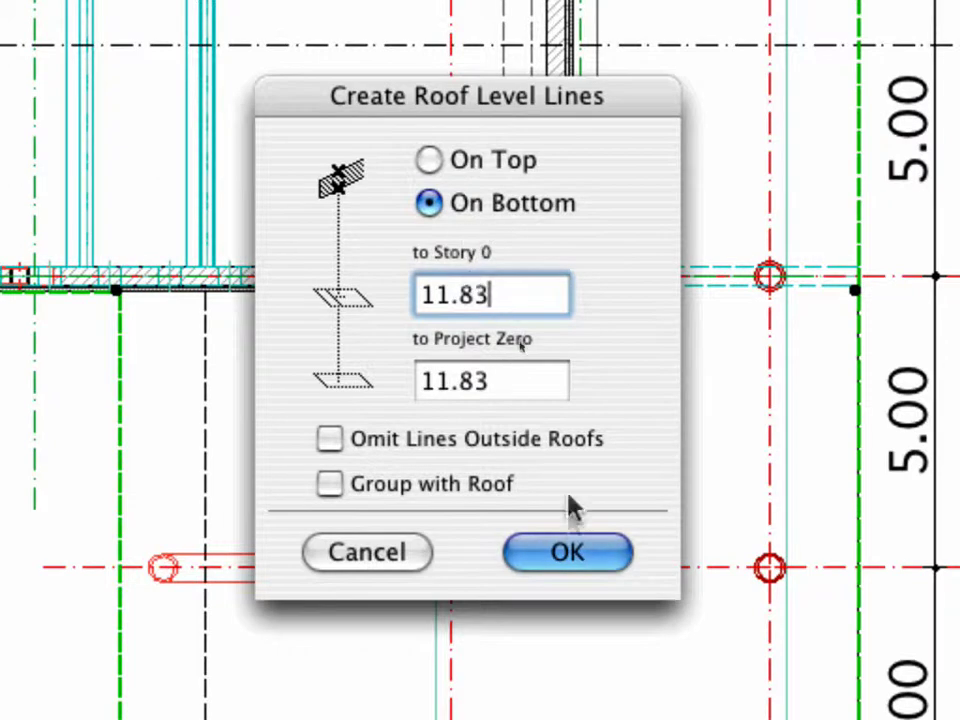
left_click(568, 550)
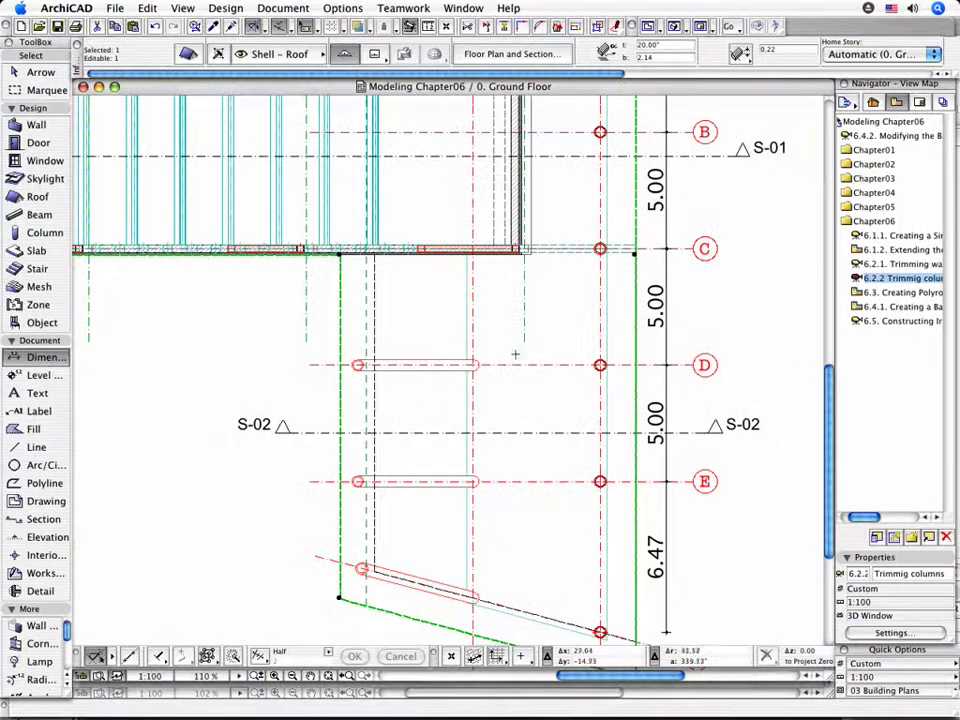
Deselect the roof, then pick its left edge to offset it about 1.14 toward the columns.
key("Escape")
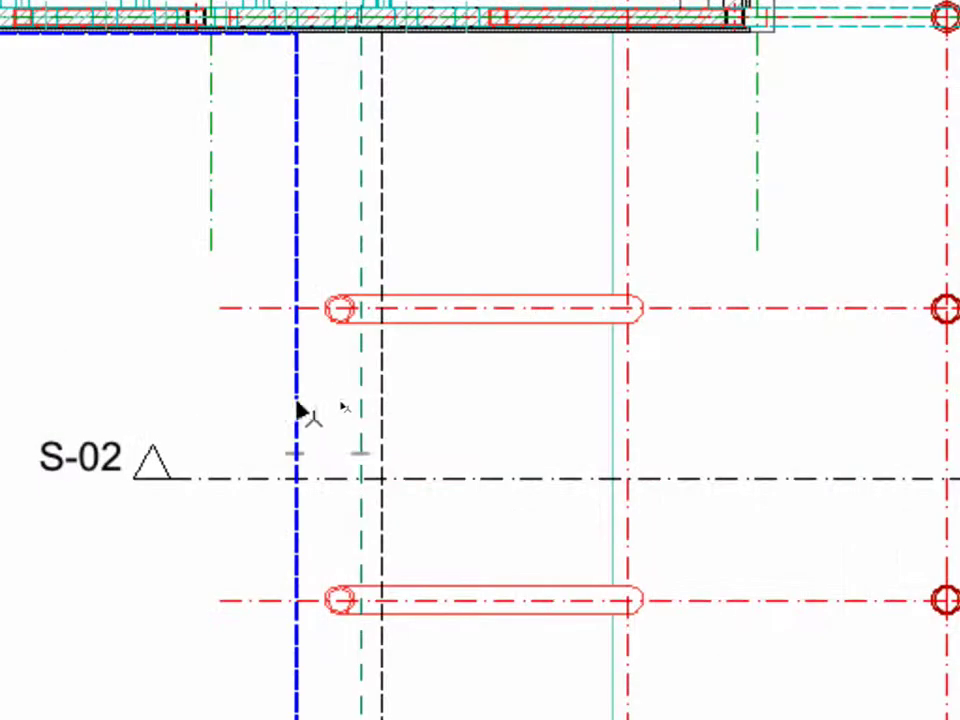
left_click(296, 399)
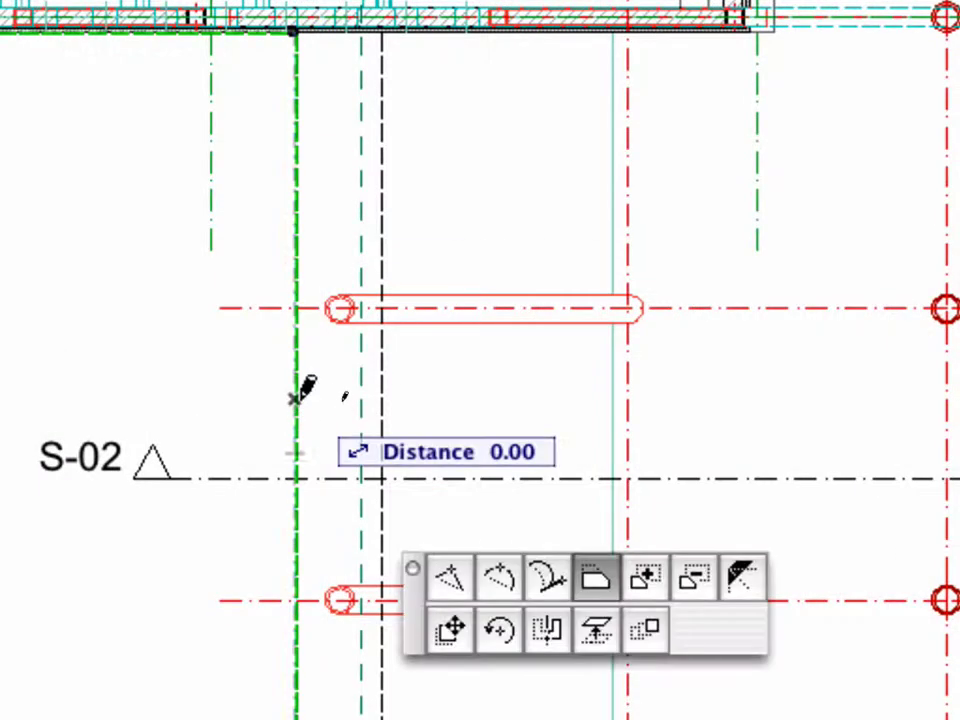